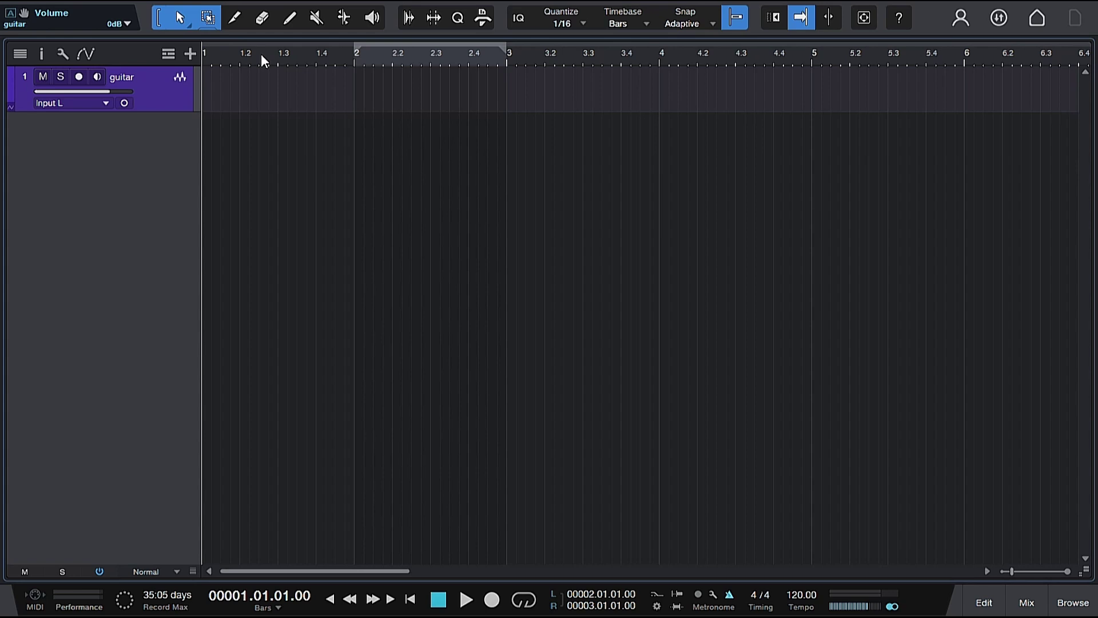
Extend the loop range to span from bar 1 to bar 5 and turn on looping.
drag(354, 52, 203, 46)
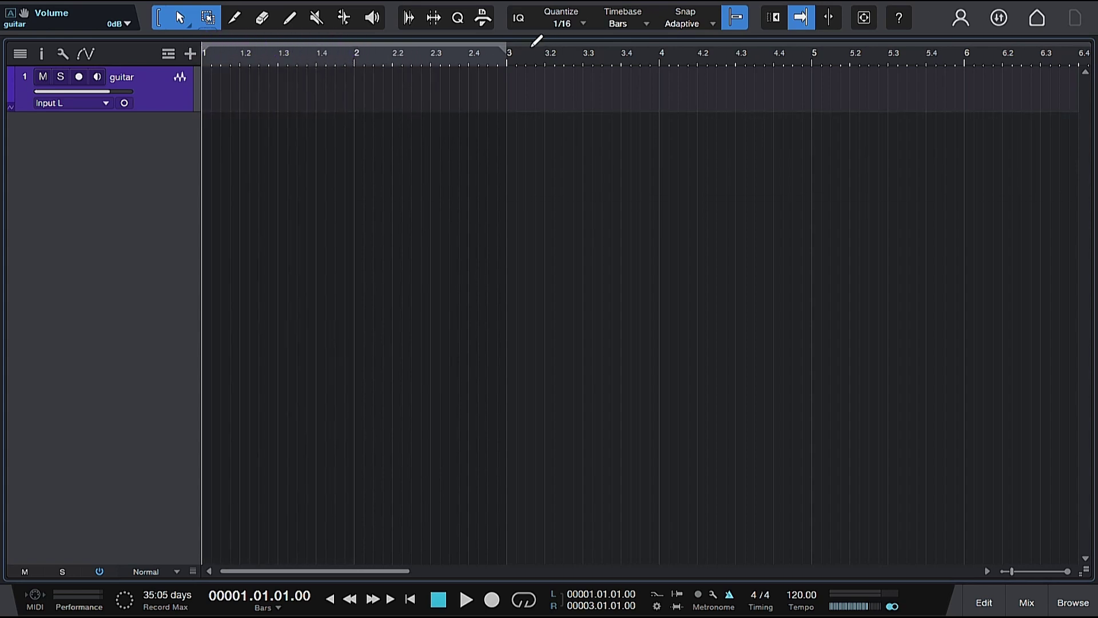
drag(504, 51, 811, 51)
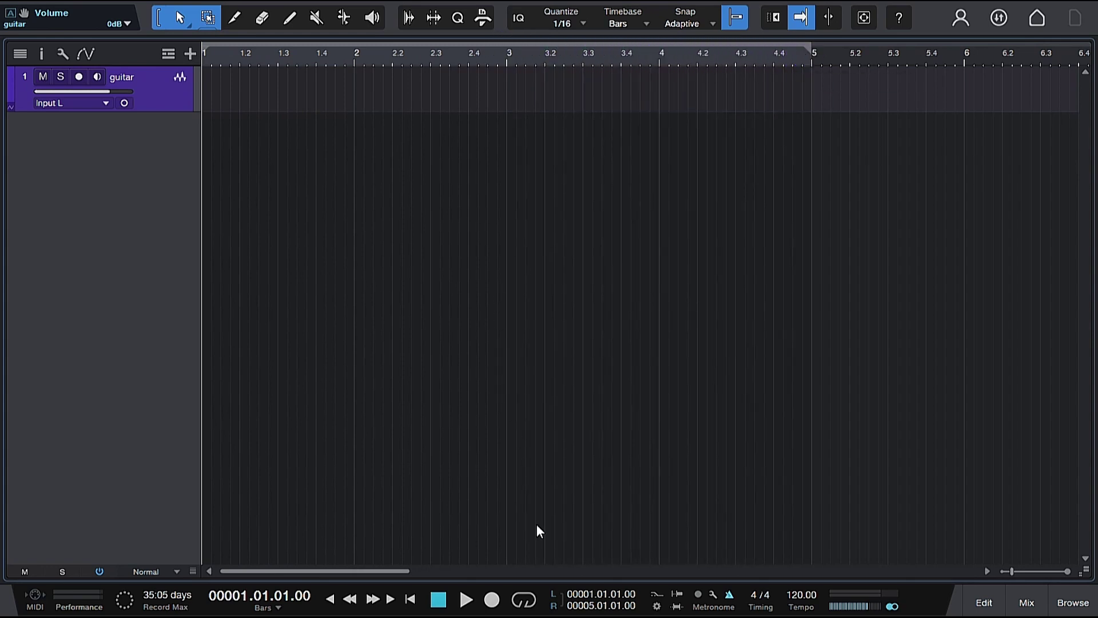
click(527, 600)
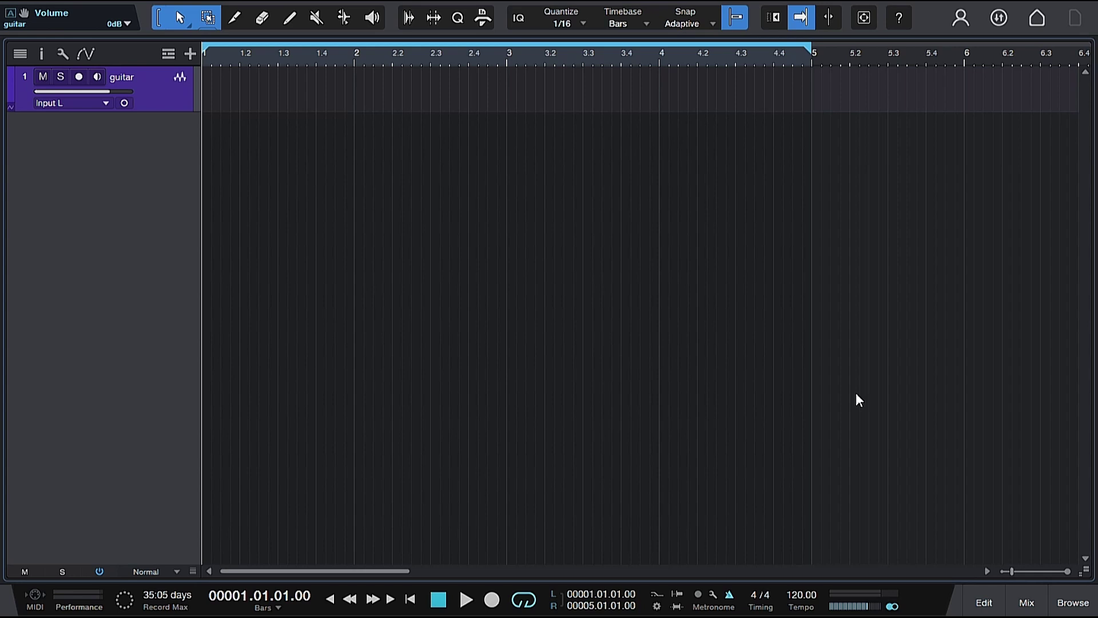
Arm the guitar track, loop-record three takes over the looped range, and disarm the track.
click(80, 77)
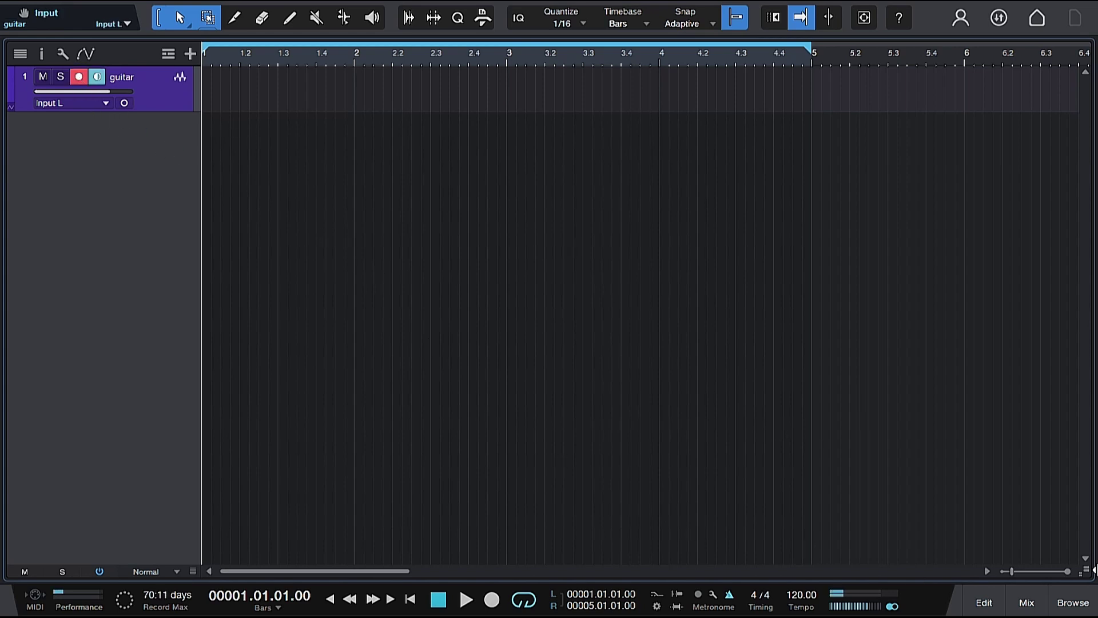
key(KP_Multiply)
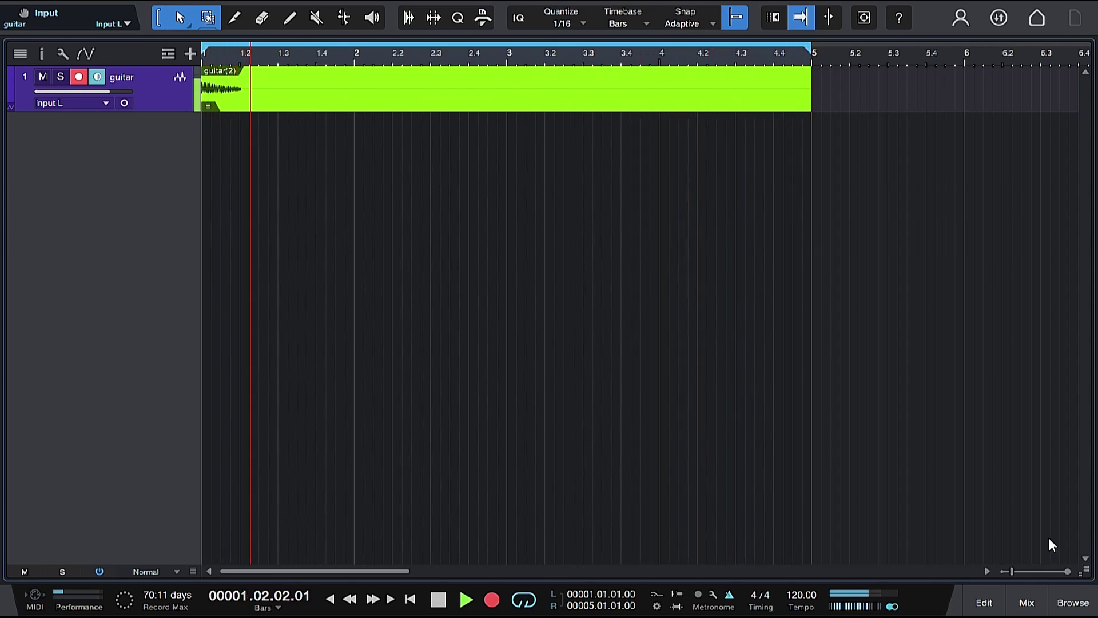
key(space)
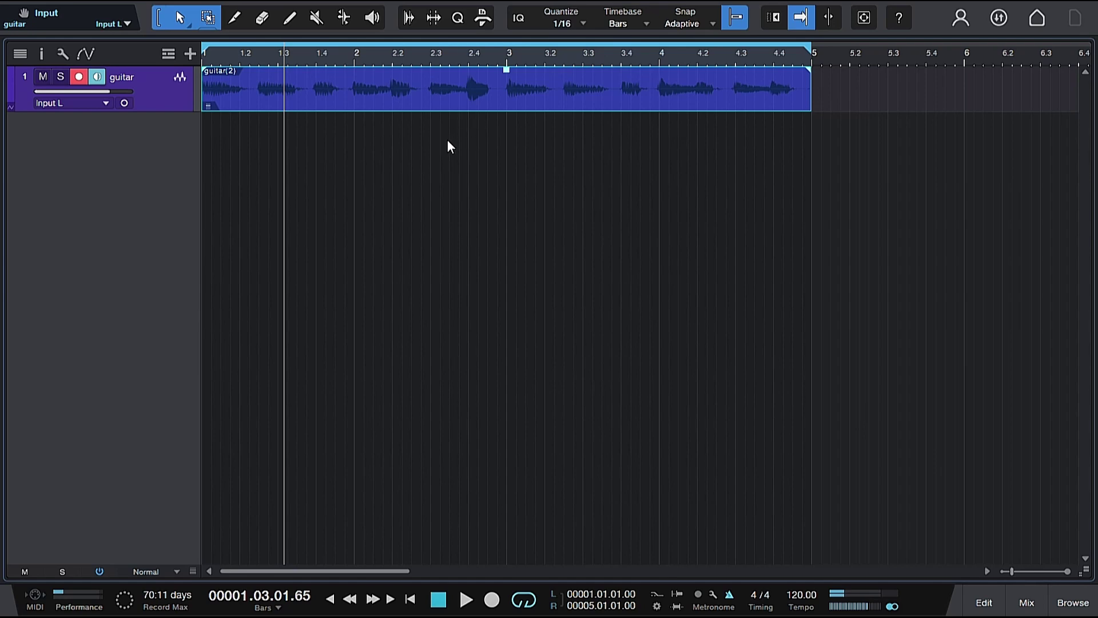
click(80, 76)
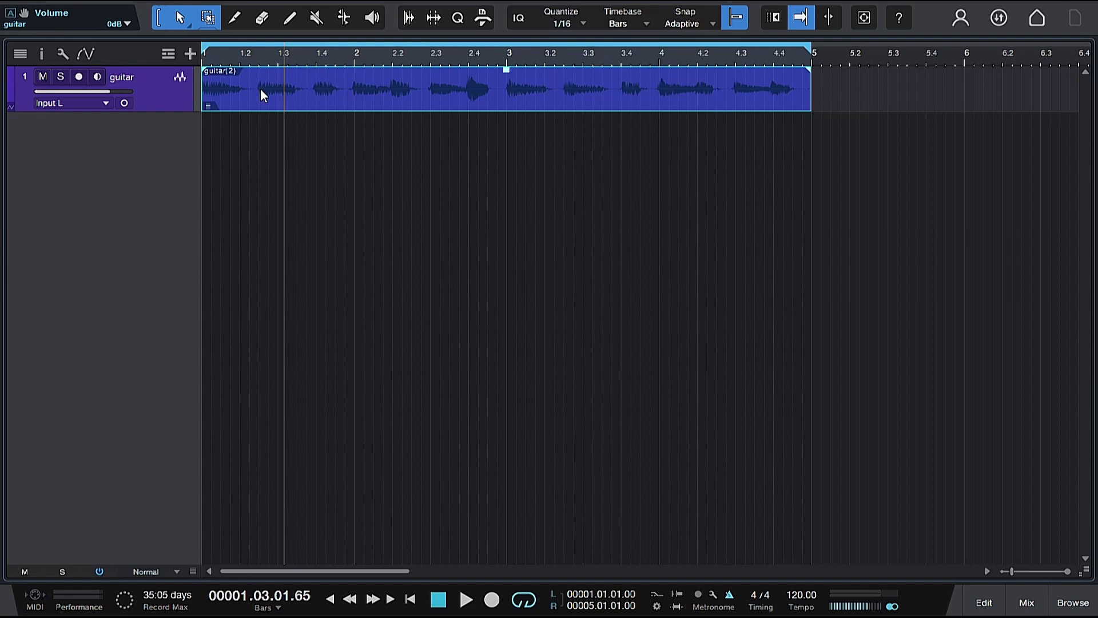
Compare the recorded takes by switching the guitar event to Take 1, Take 2 and back to Take 3.
drag(217, 57, 224, 95)
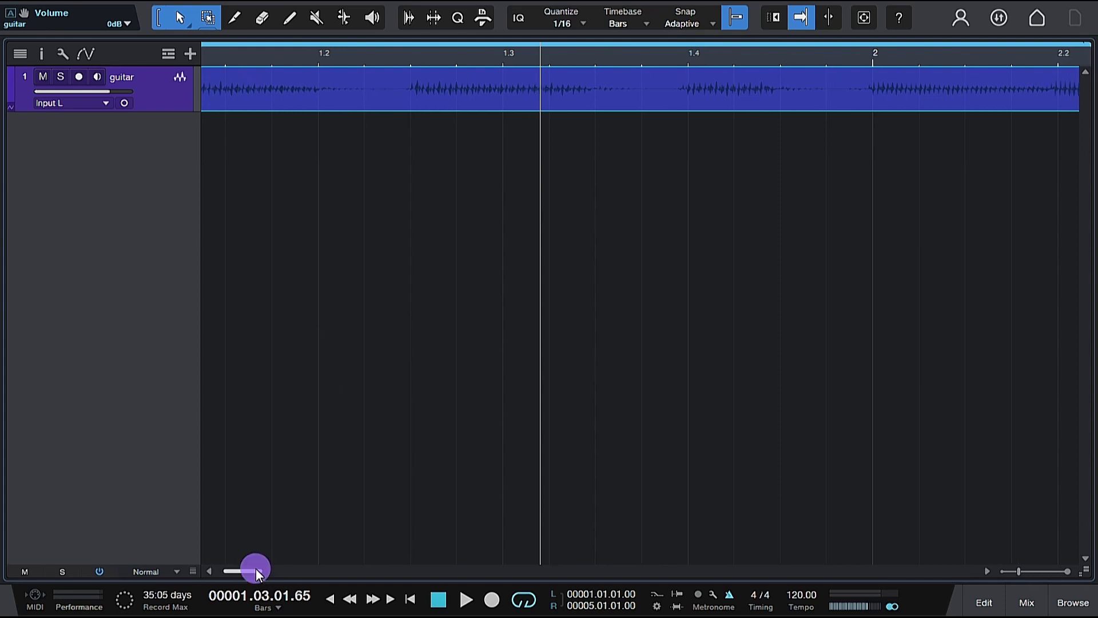
drag(256, 569, 241, 570)
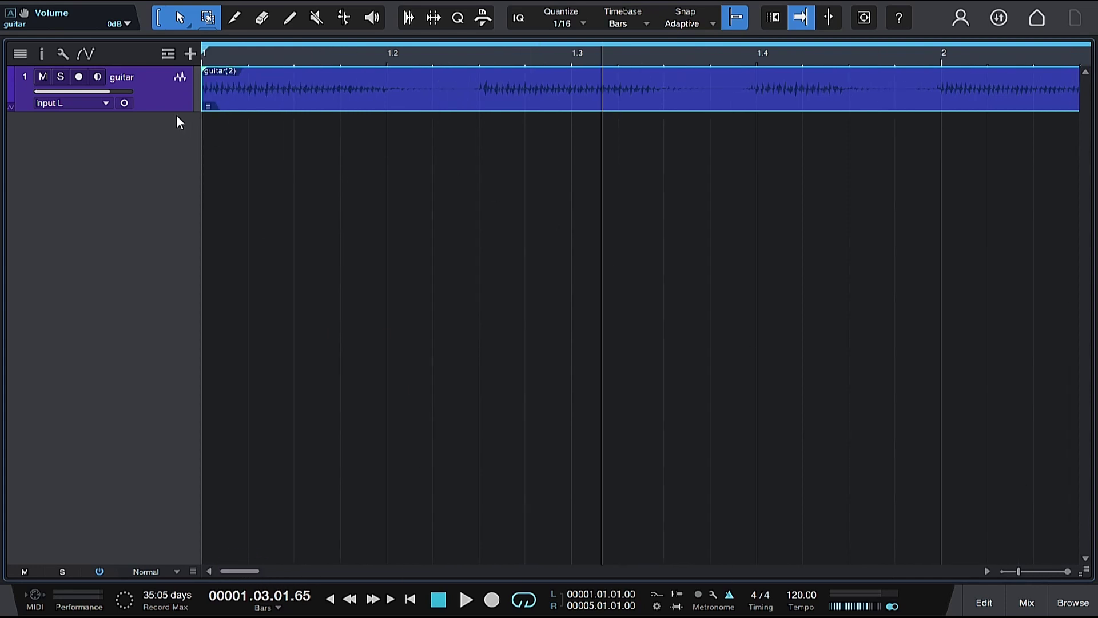
click(208, 106)
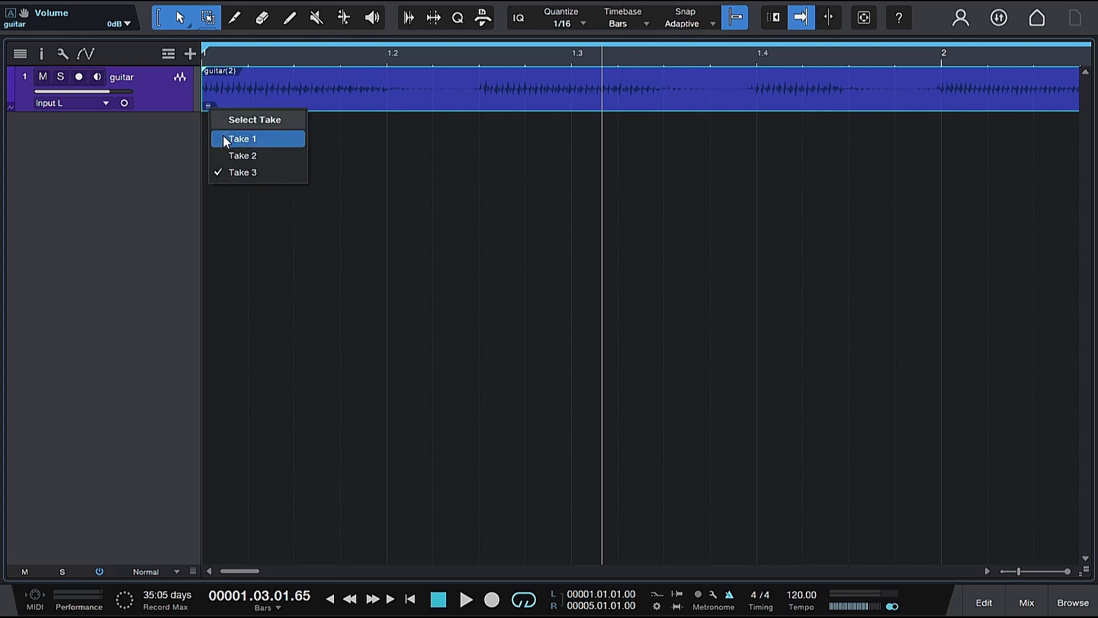
click(235, 138)
click(215, 111)
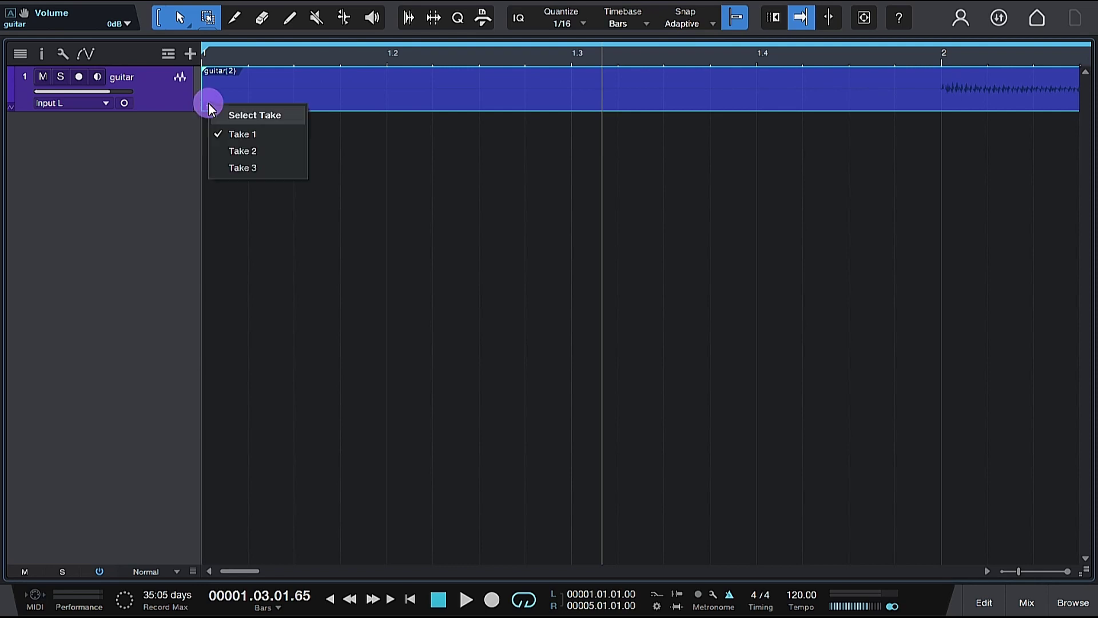
click(219, 149)
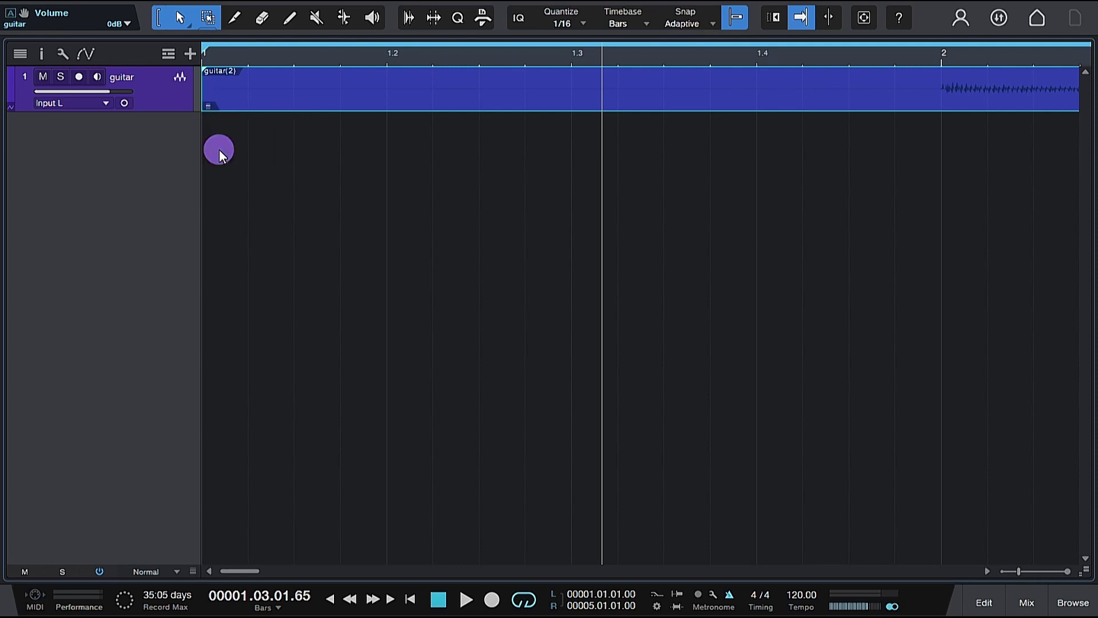
click(210, 106)
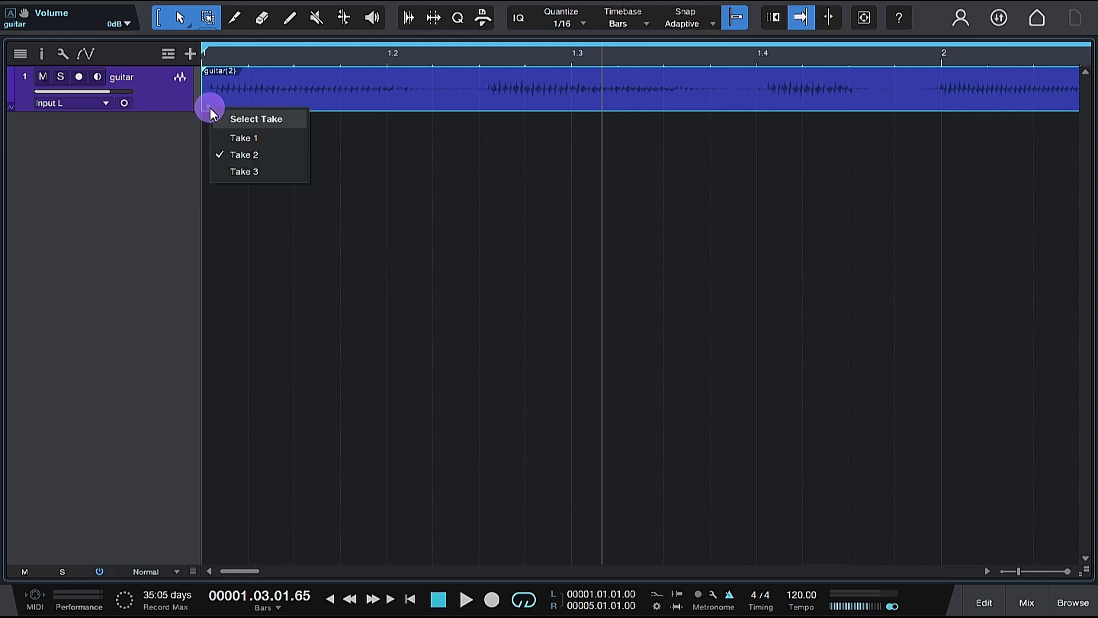
click(230, 173)
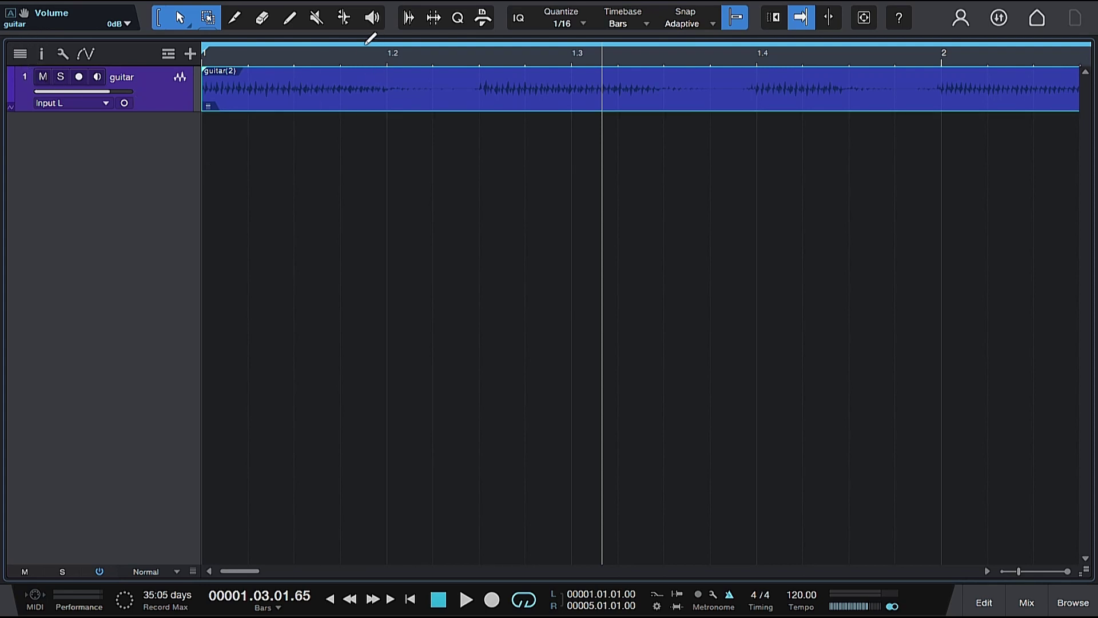
Enable "Expand layers after recording takes" in the advanced editing options and apply the change.
drag(357, 54, 302, 9)
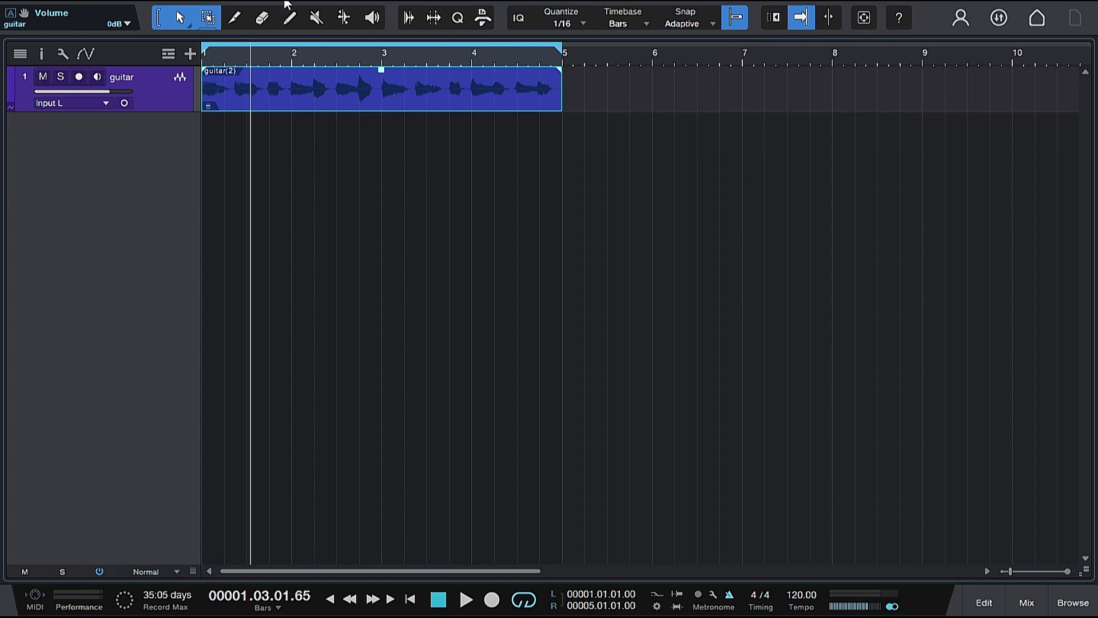
click(284, 2)
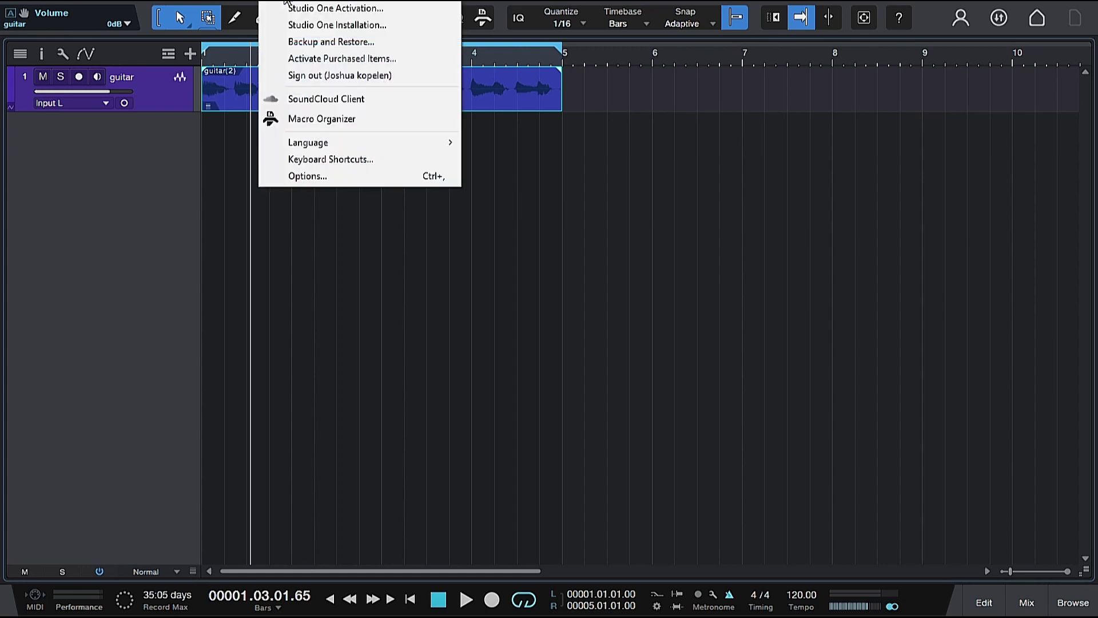
click(298, 176)
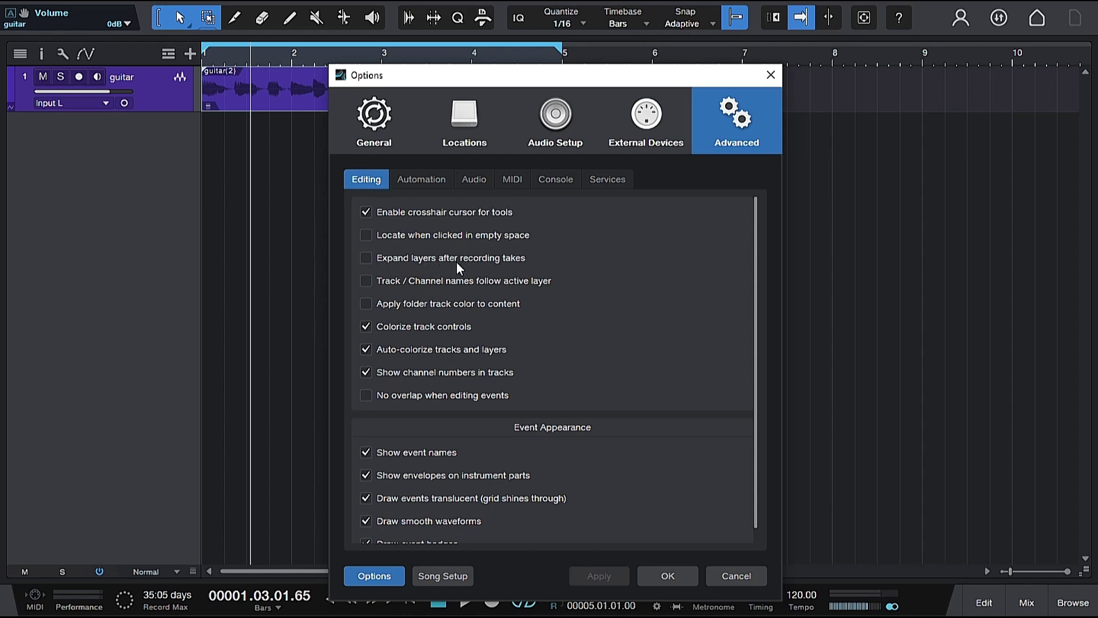
click(367, 257)
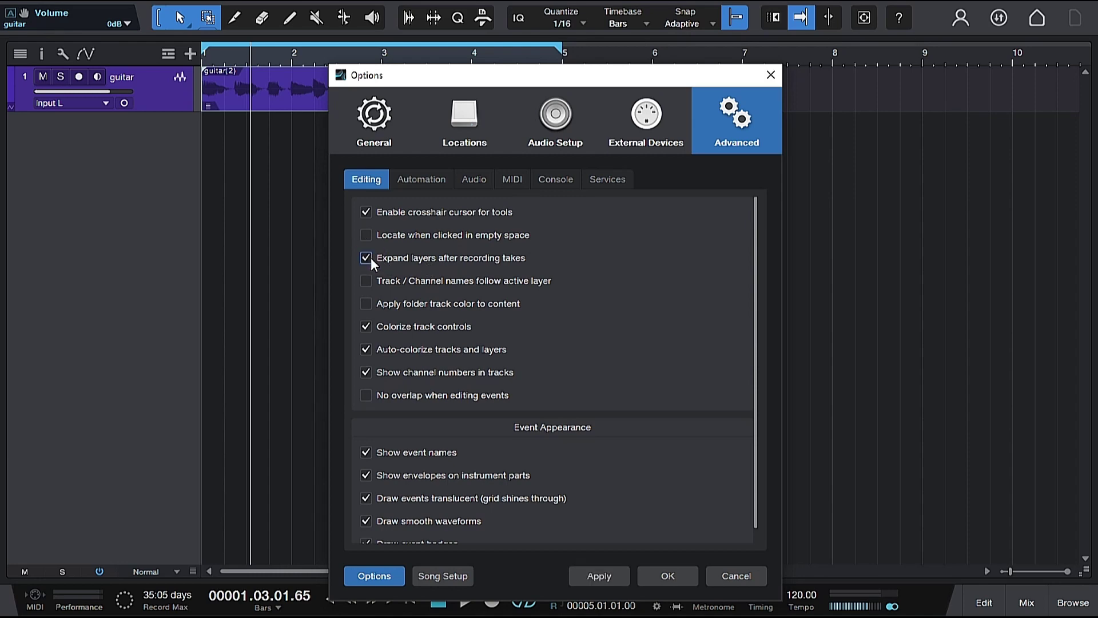
click(586, 575)
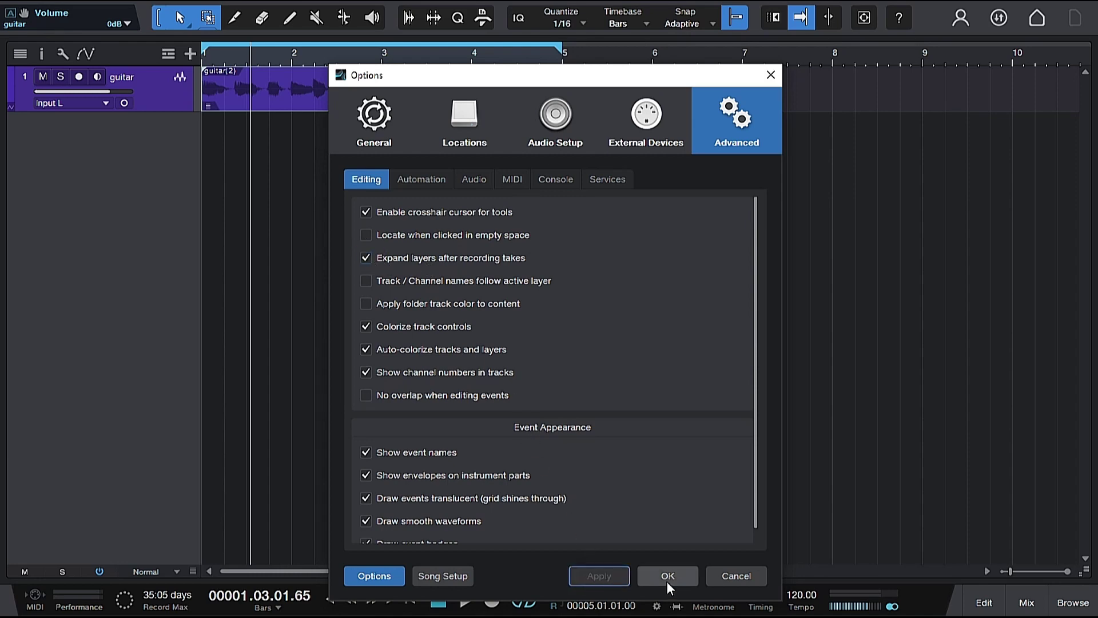
click(665, 579)
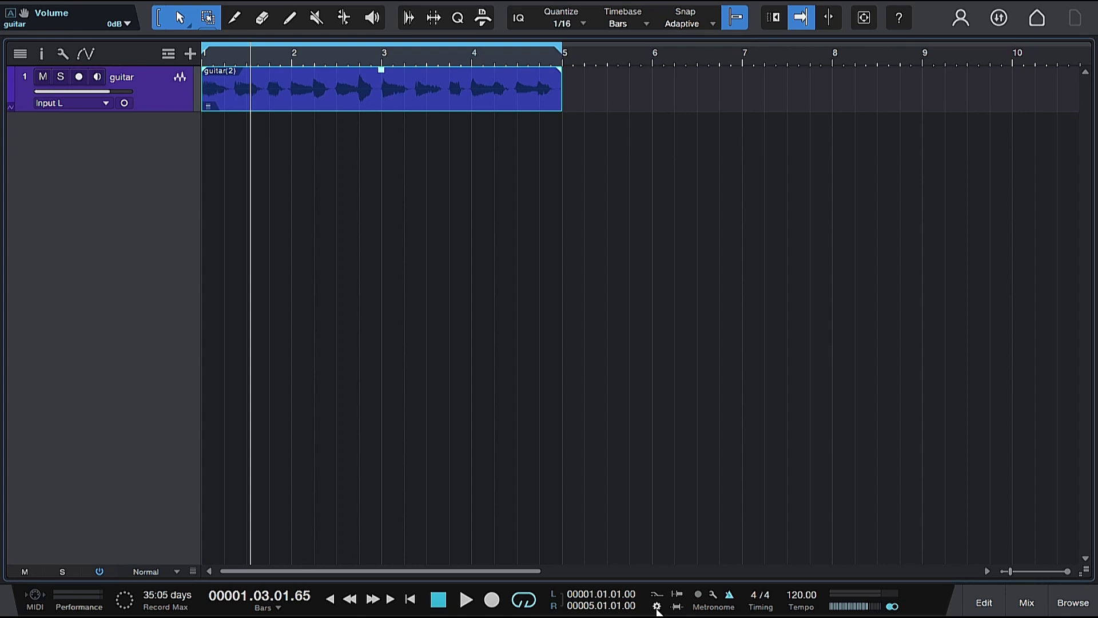
Turn on the Replace and Takes to Layers record modes.
click(657, 606)
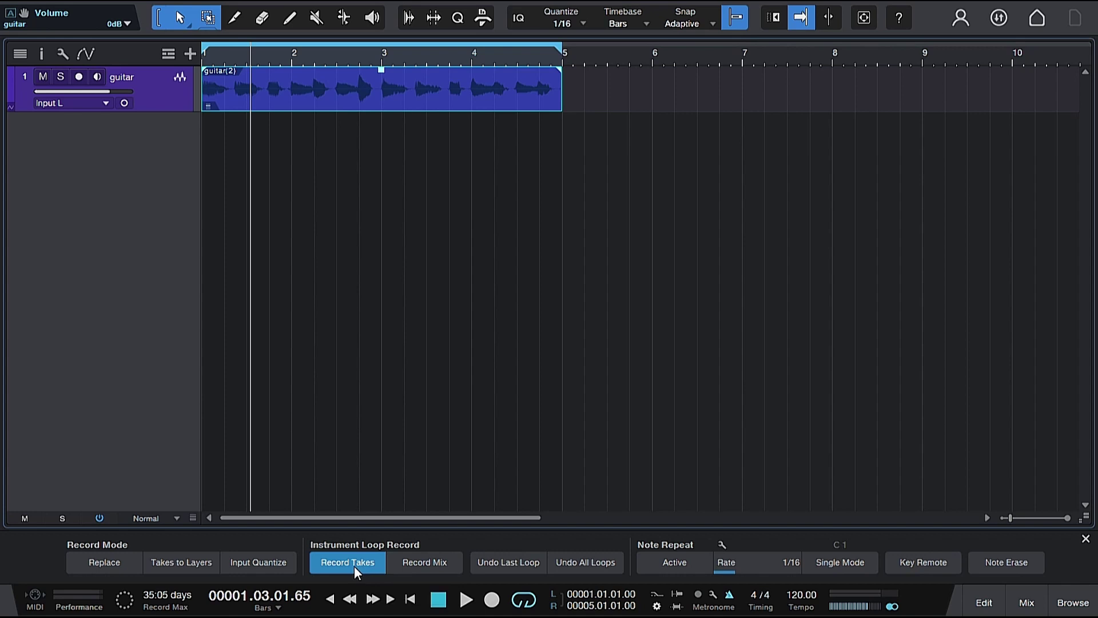
click(95, 564)
click(170, 564)
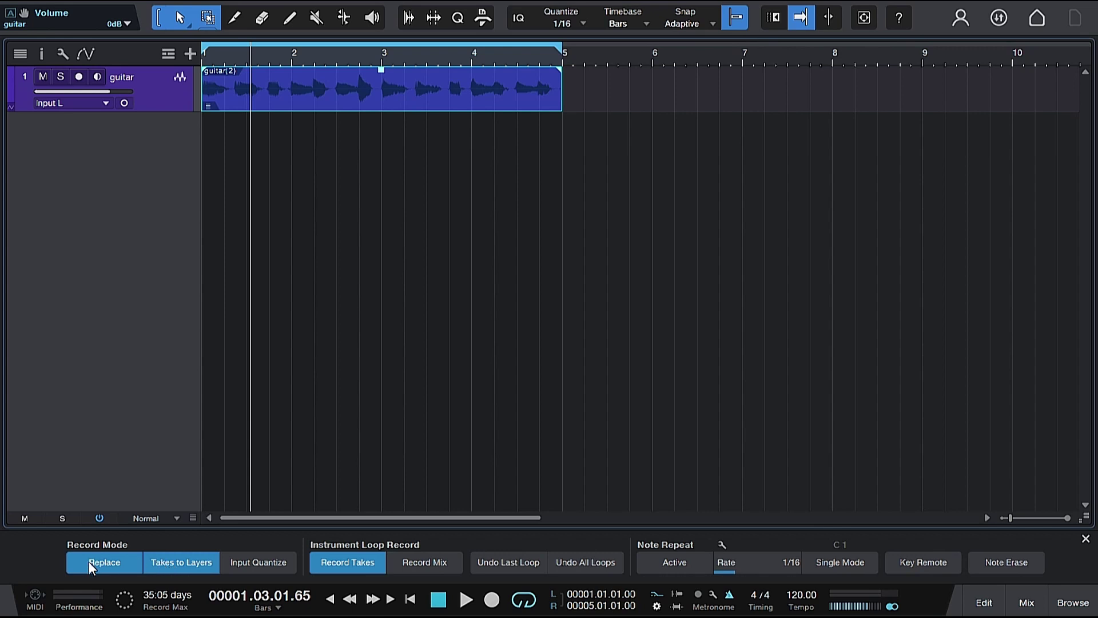
key(shift+alt+r)
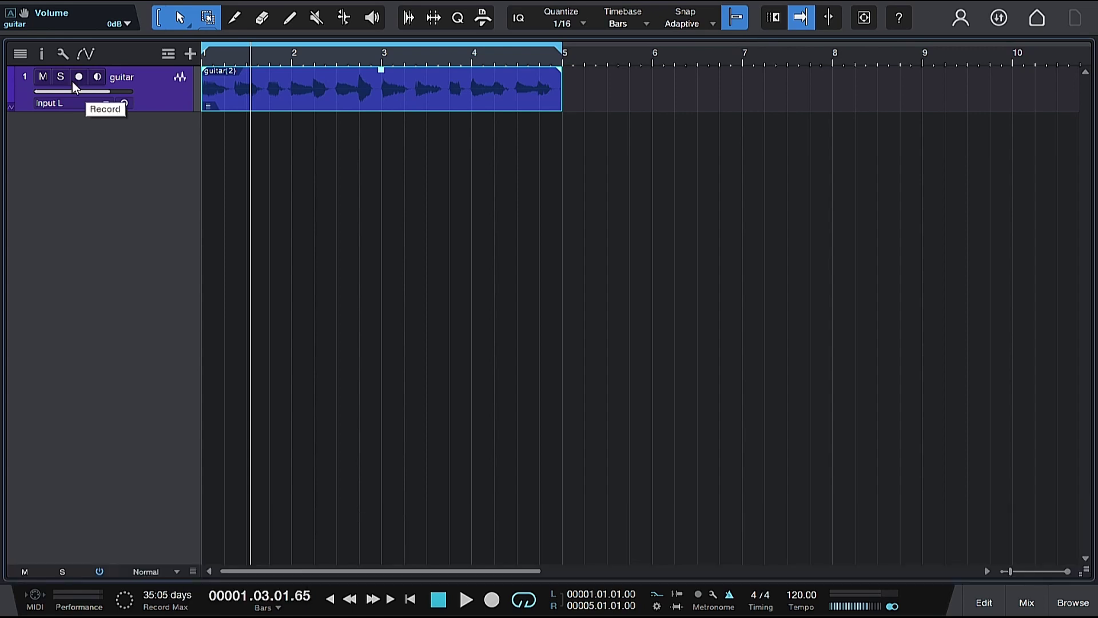
Rearm the guitar track, loop-record five new takes onto layers, and disarm it.
click(79, 79)
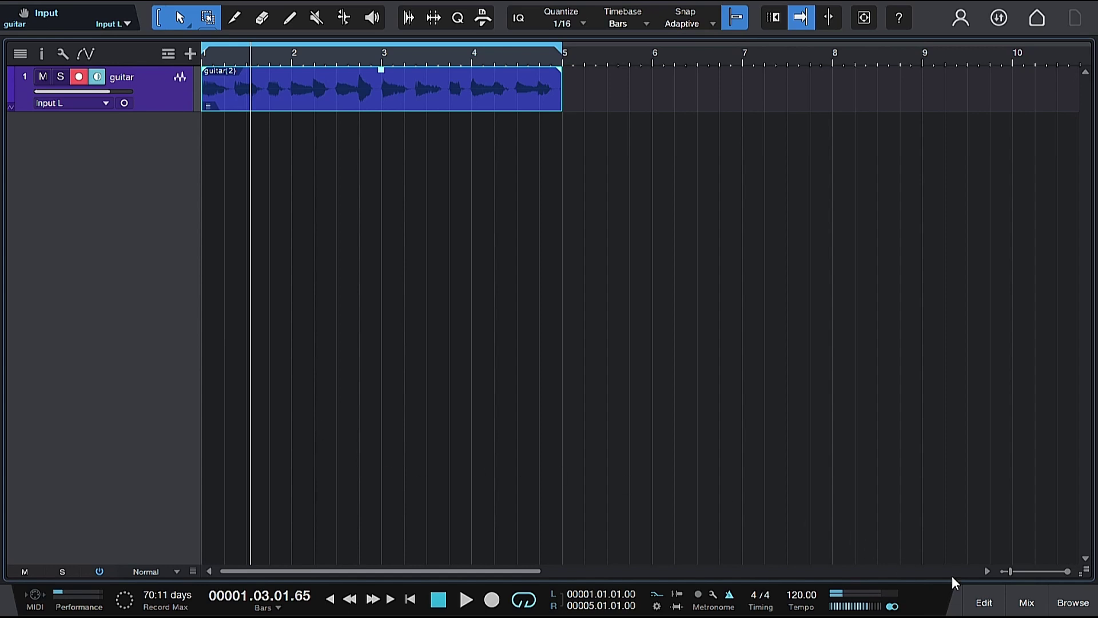
click(491, 599)
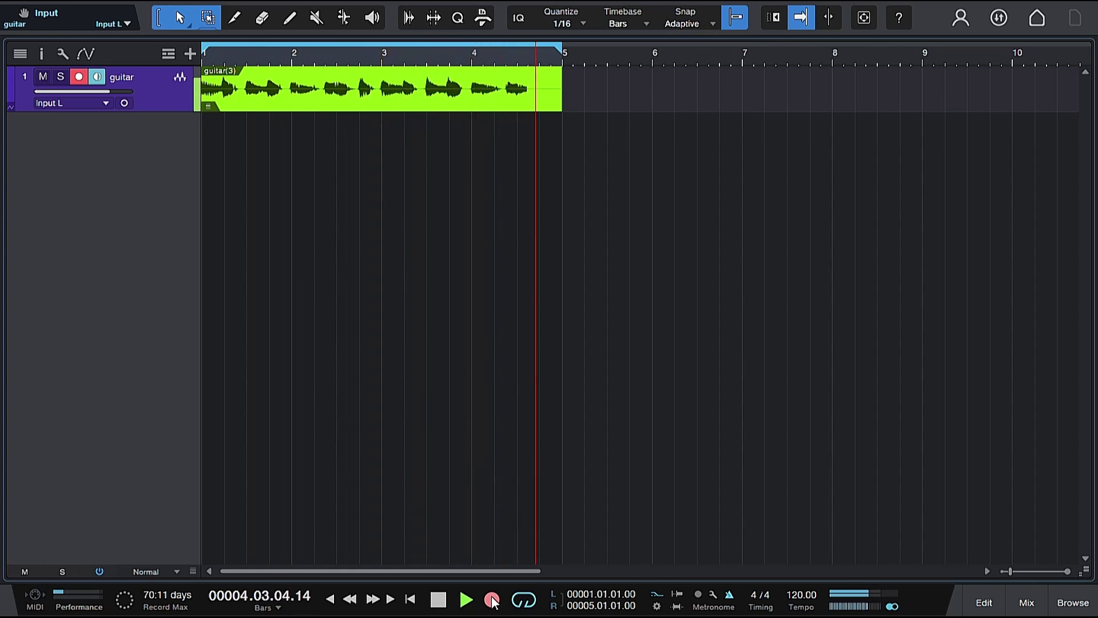
key(space)
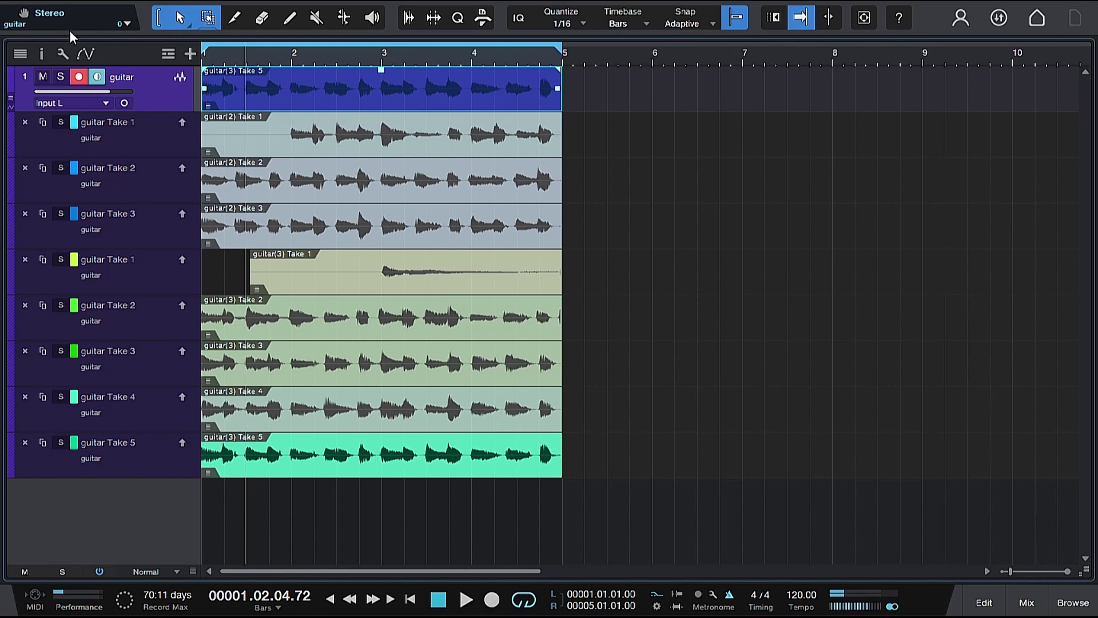
click(79, 77)
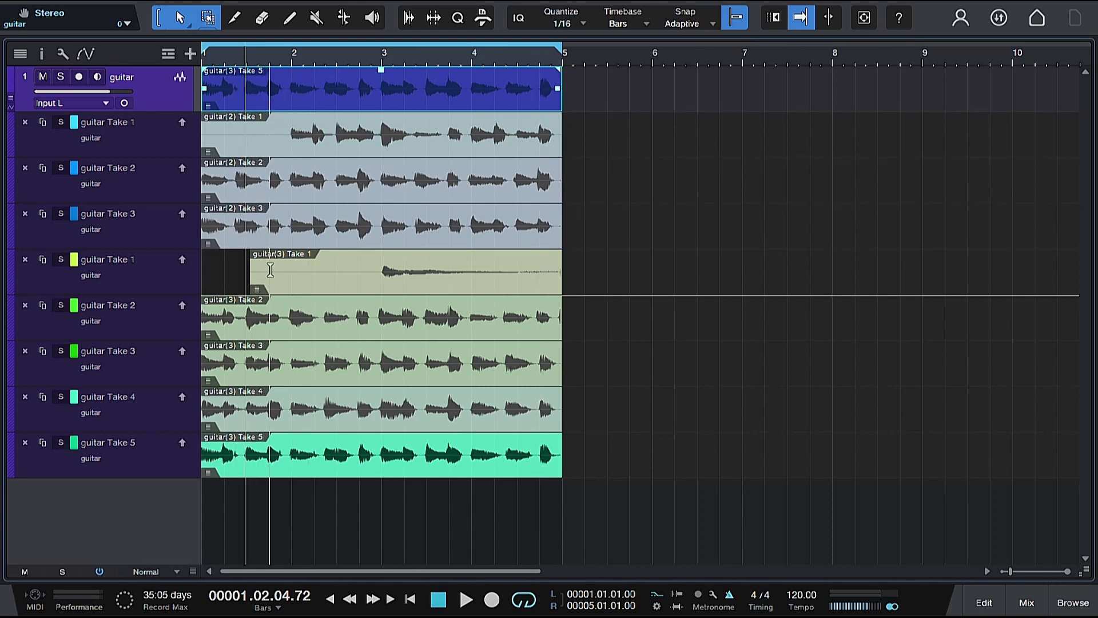
Comp guitar(3) layers: Take 2 for late bar 1 and bar 4, Take 3 for mid-bar 2 and late bar 3, Take 4 for early bar 3.
click(246, 320)
drag(246, 319, 284, 318)
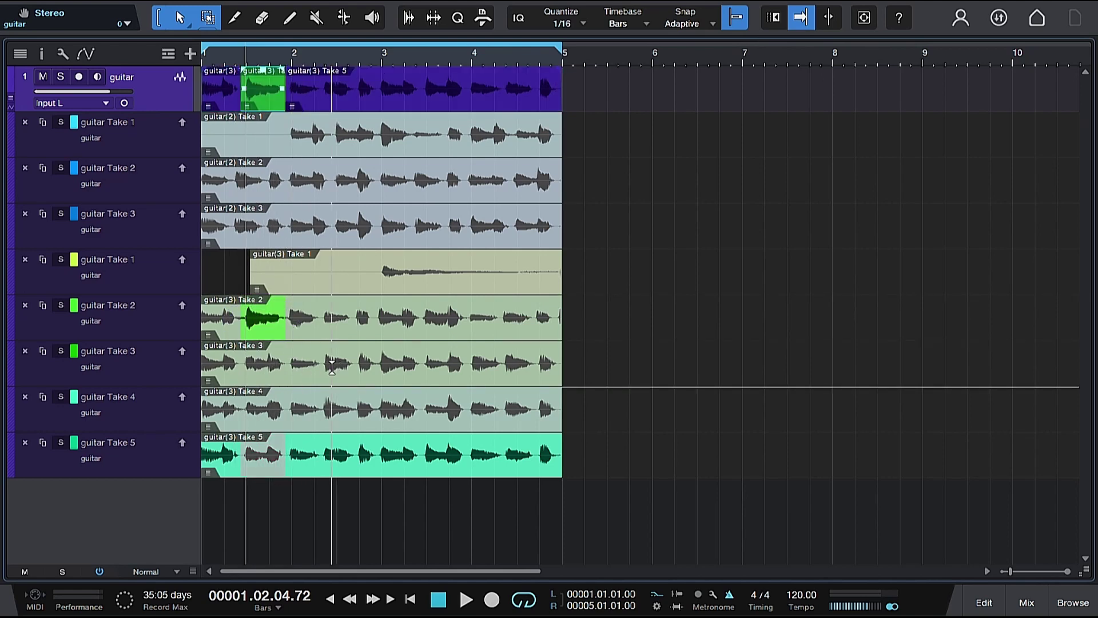
drag(321, 366, 353, 366)
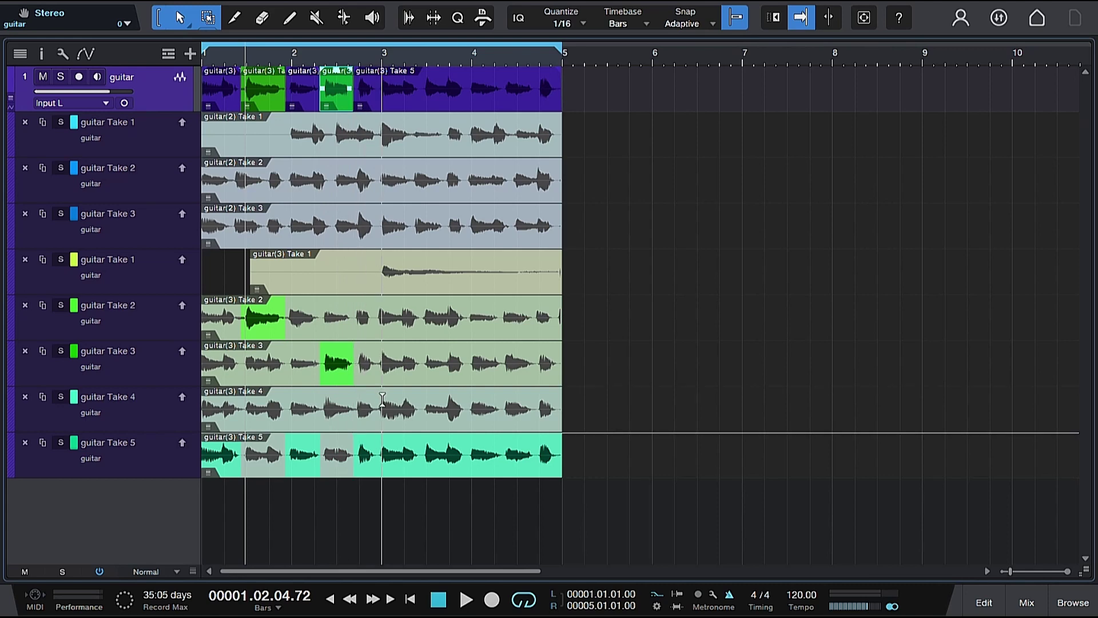
drag(376, 406, 425, 407)
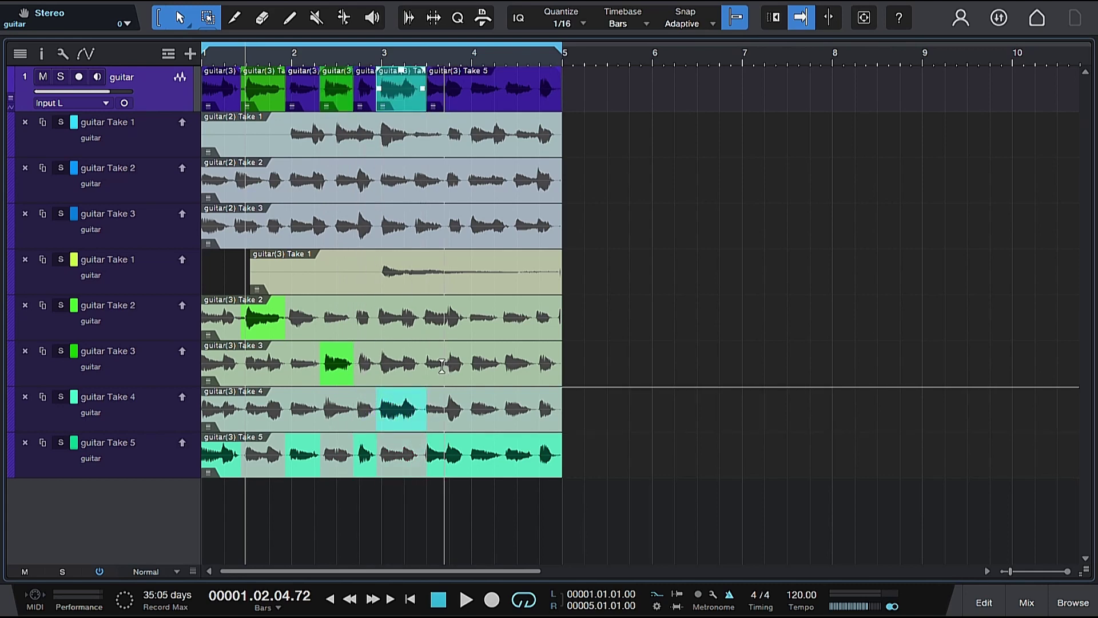
drag(422, 358, 468, 358)
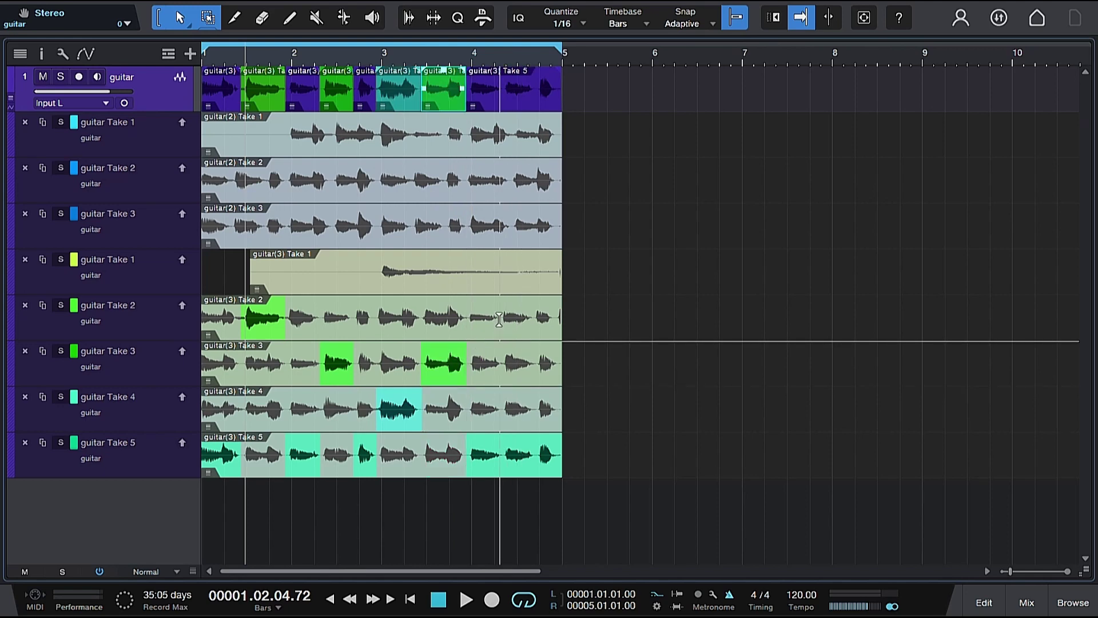
drag(468, 317, 558, 312)
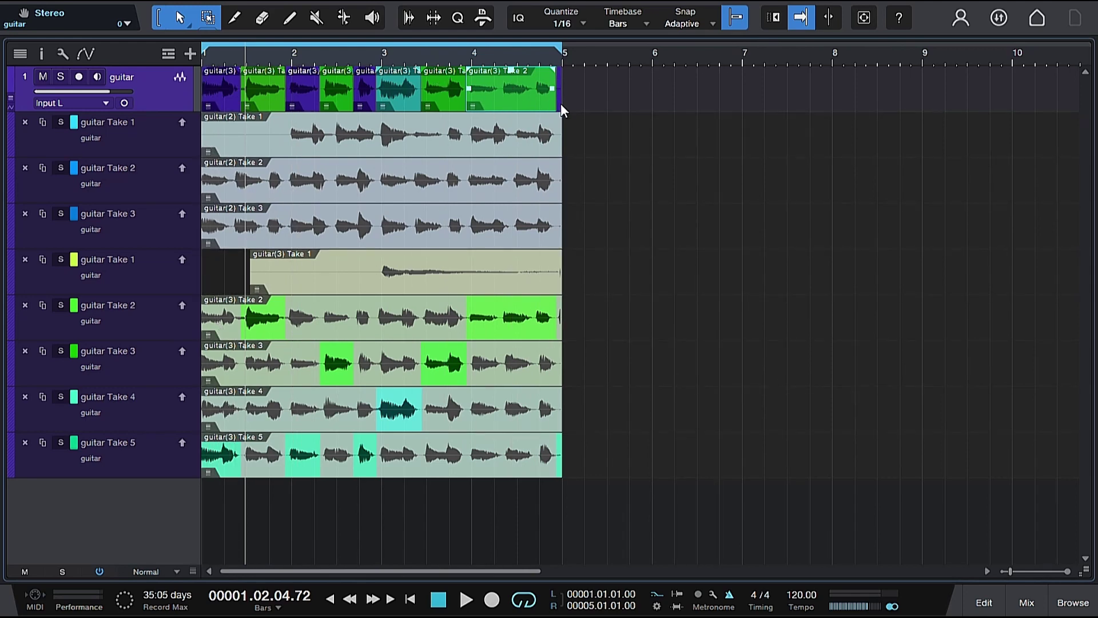
Merge all comped segments on the main guitar track into a single event.
drag(569, 100, 228, 106)
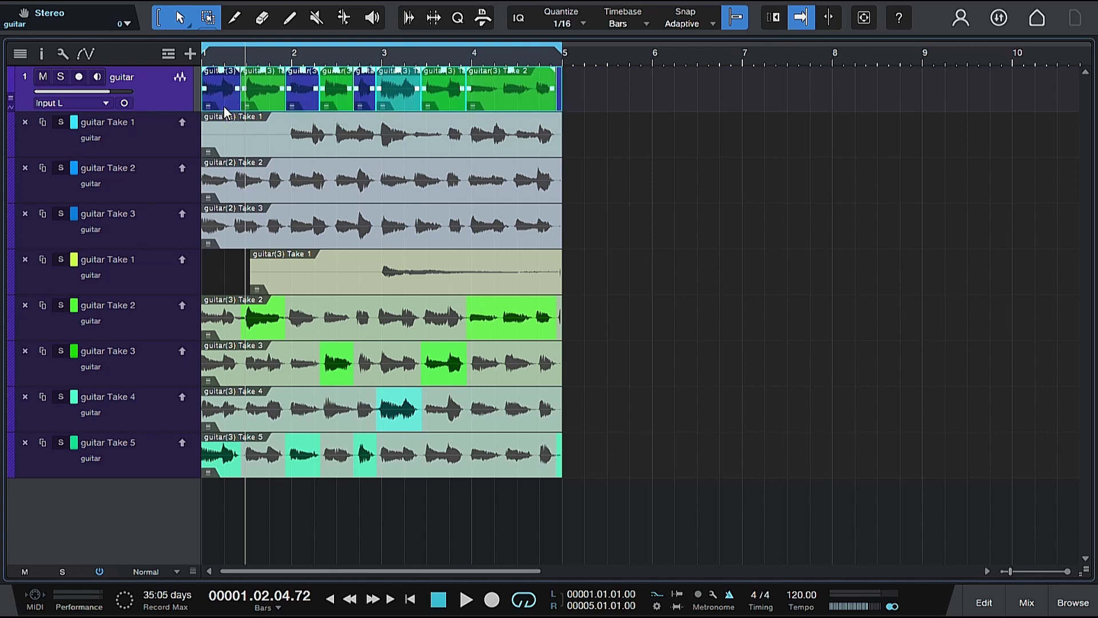
right_click(226, 103)
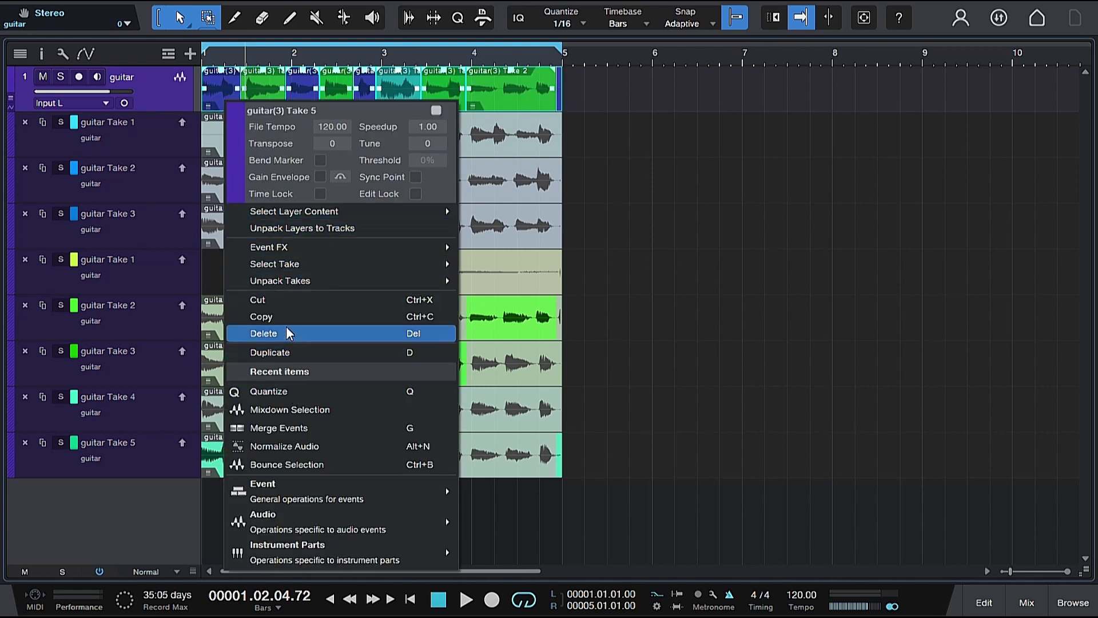
click(274, 427)
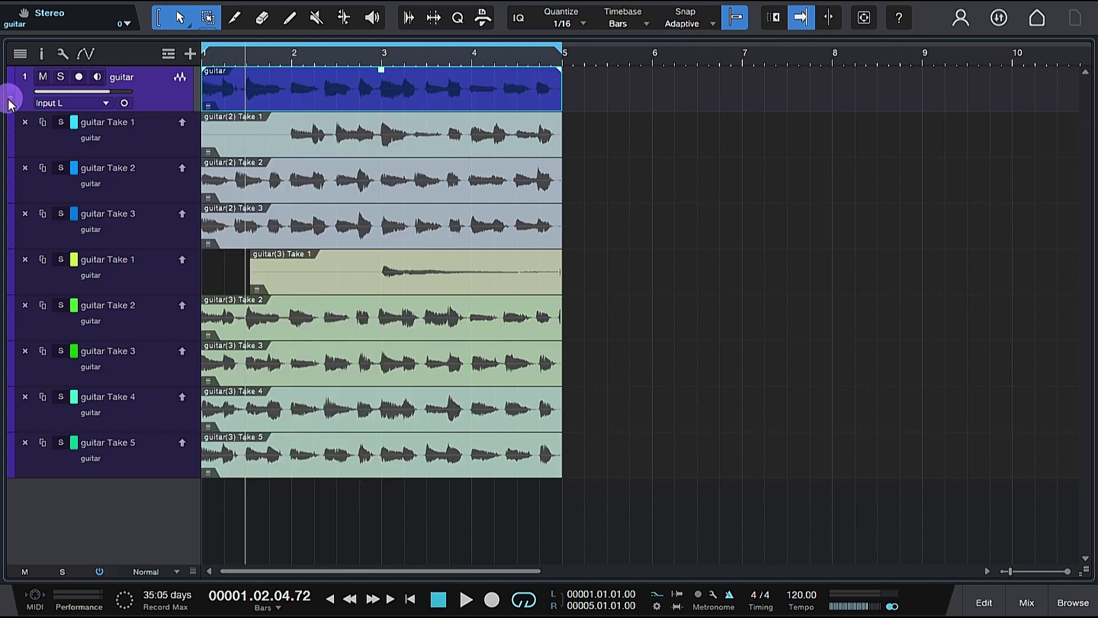
Collapse the guitar track's layers to audition the merged event on its own, and expand the layers again.
click(11, 101)
key(space)
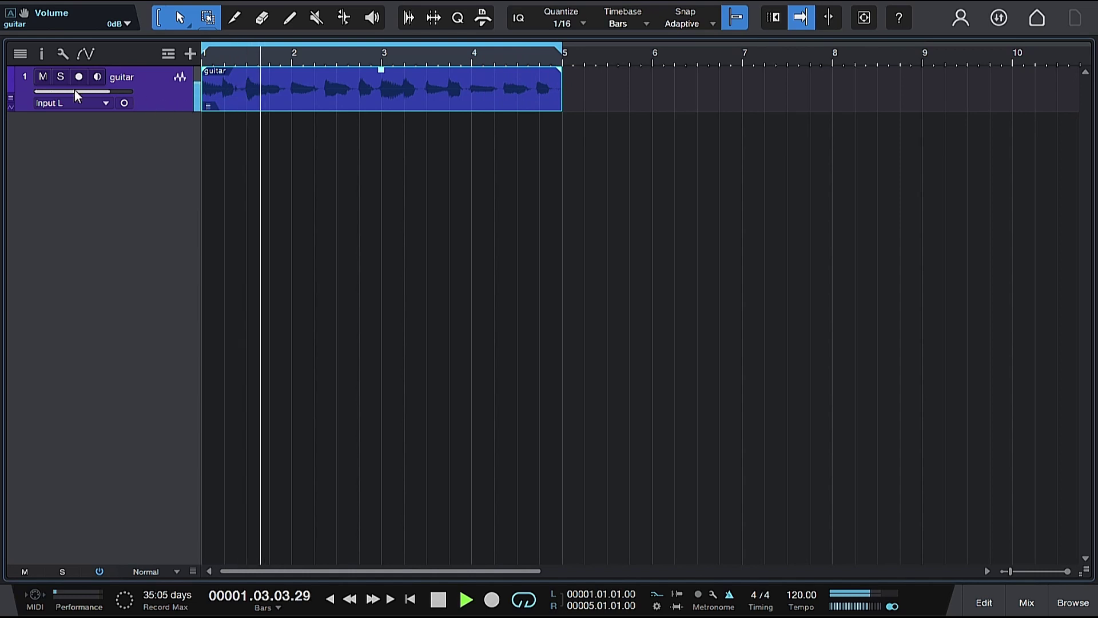
key(space)
click(9, 98)
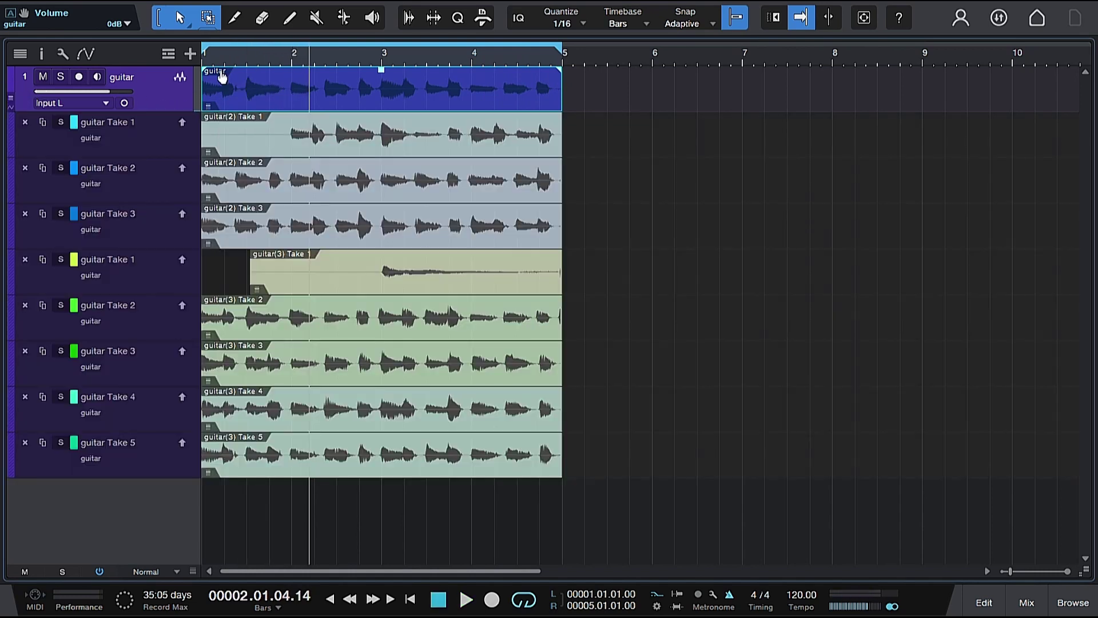
click(8, 97)
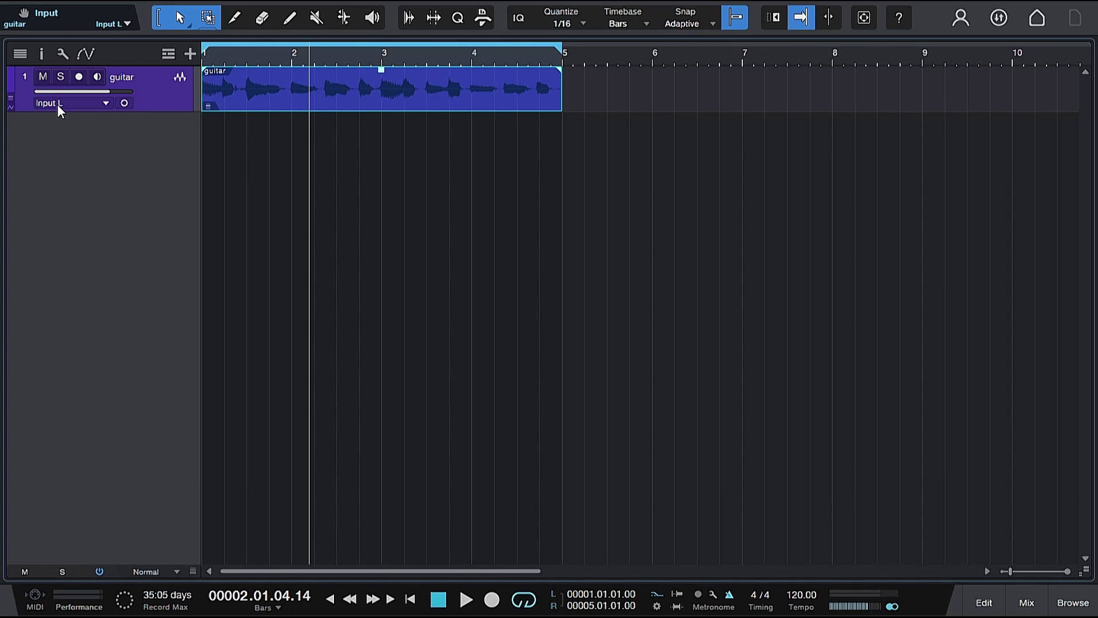
click(10, 98)
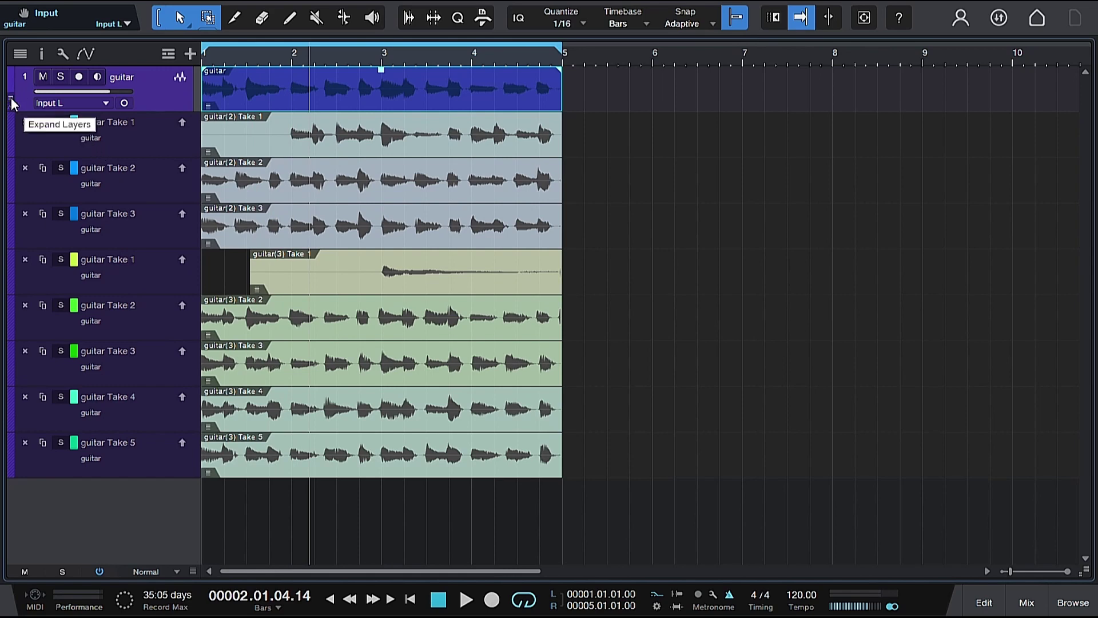
Undo the merge and comp edits, and assign guitar(3) Take 3 to the main track's first segment and guitar(2) Take 1 to its second.
key(ctrl+z)
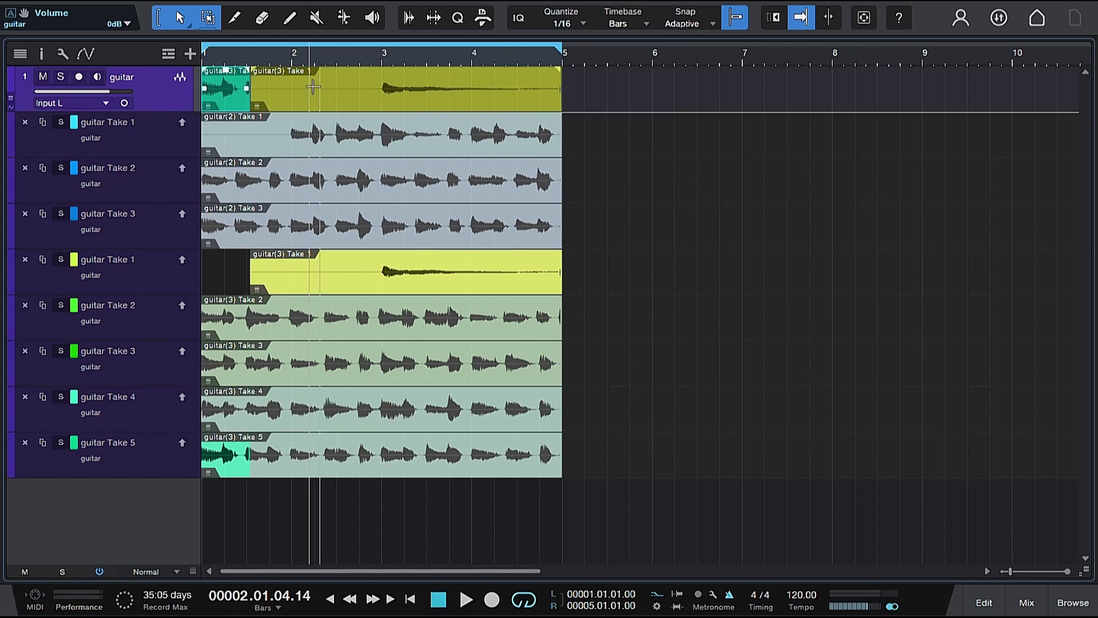
click(209, 106)
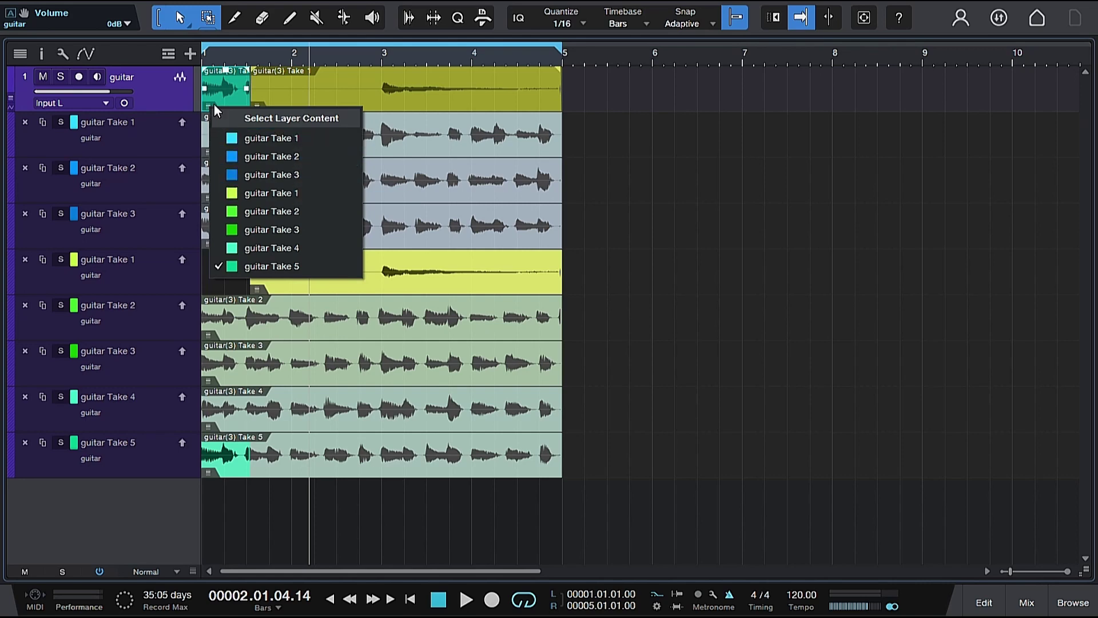
click(253, 234)
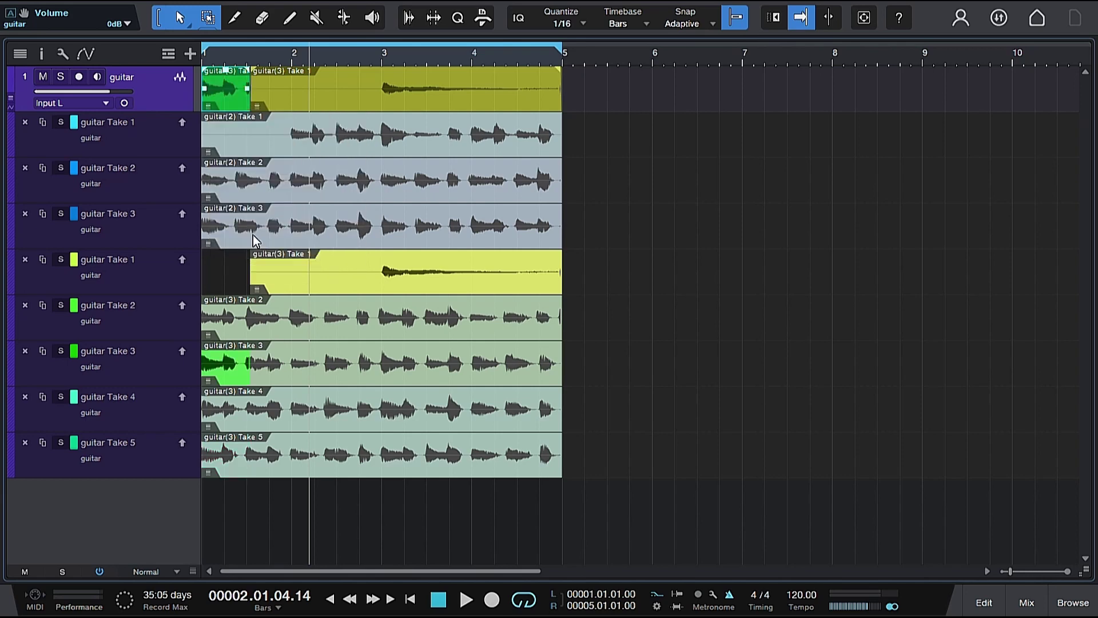
click(258, 107)
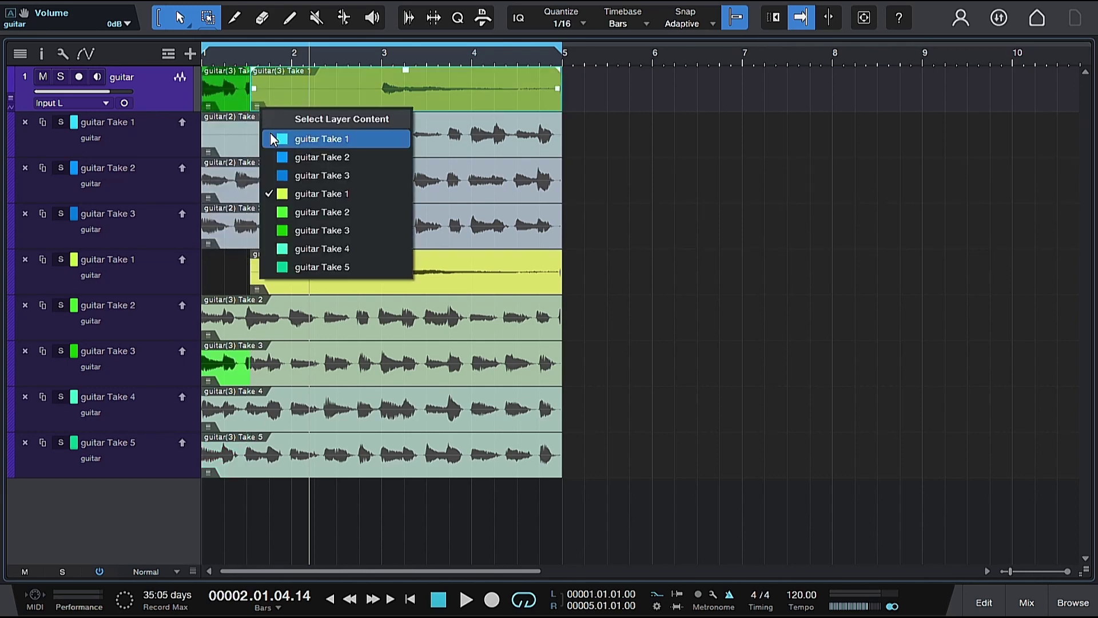
click(278, 139)
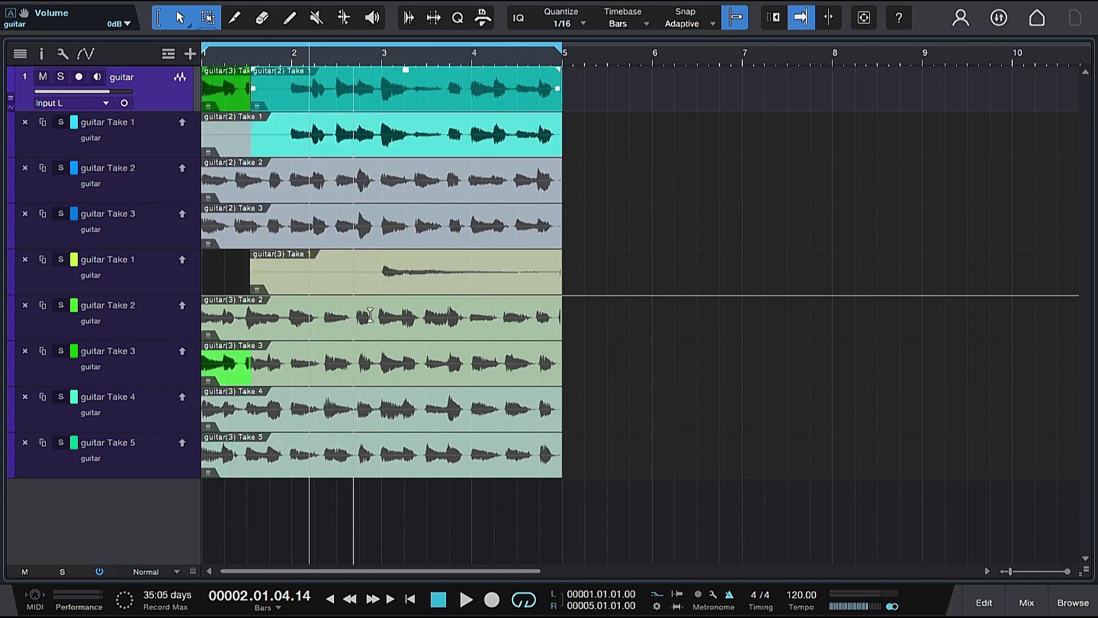